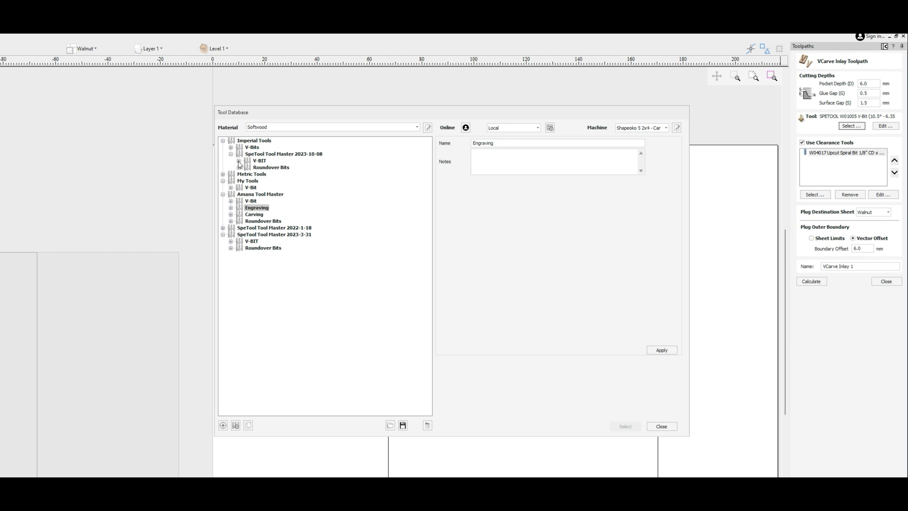
# - Examine the 1/4" shank V-bits in the SpeTool Tool Master 2023-10-08 library, including the W06019 60-degree V-groove bit
pyautogui.click(239, 161)
pyautogui.click(247, 168)
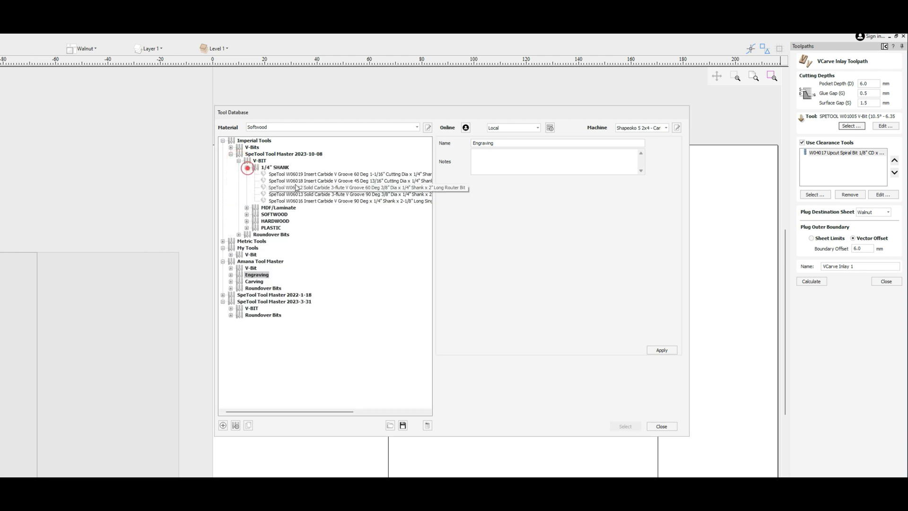
pyautogui.click(389, 176)
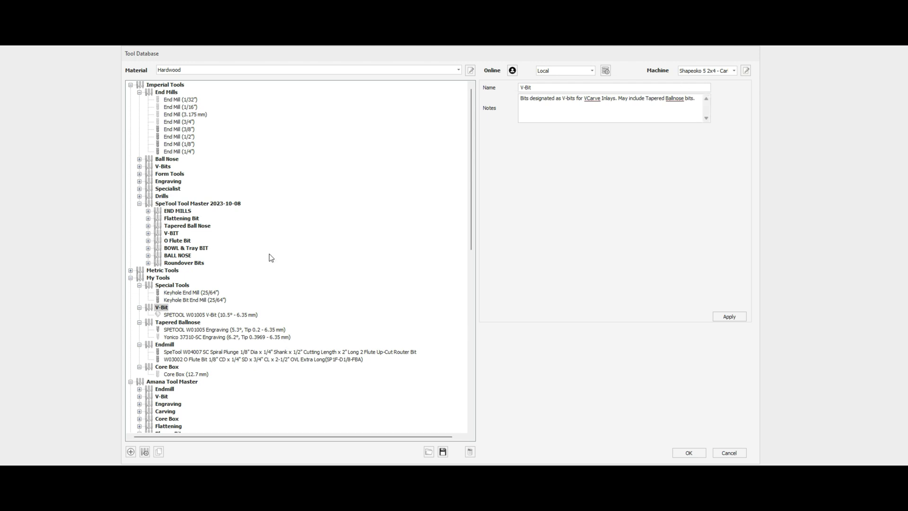
# - Duplicate the SPETOOL W01005 Engraving tool with its Hardwood cutting settings and change the copy's tool type to V-Bit
pyautogui.click(255, 330)
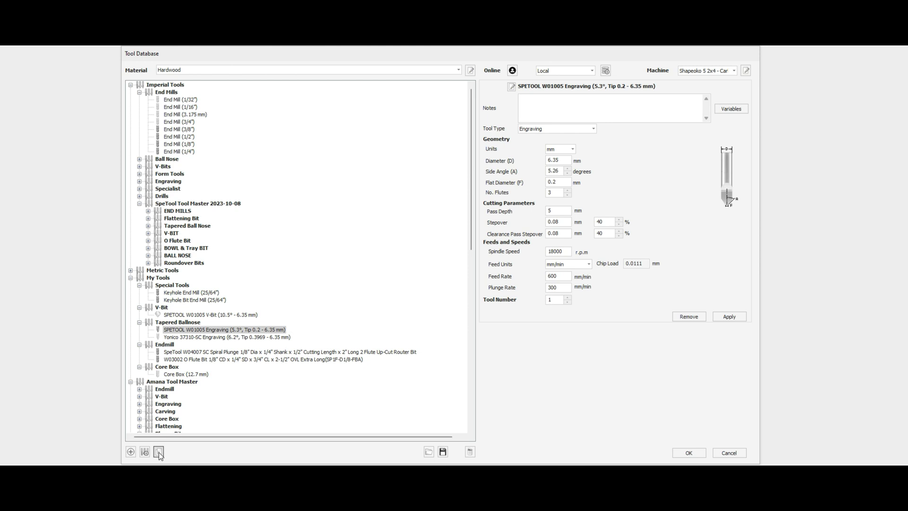
pyautogui.click(159, 452)
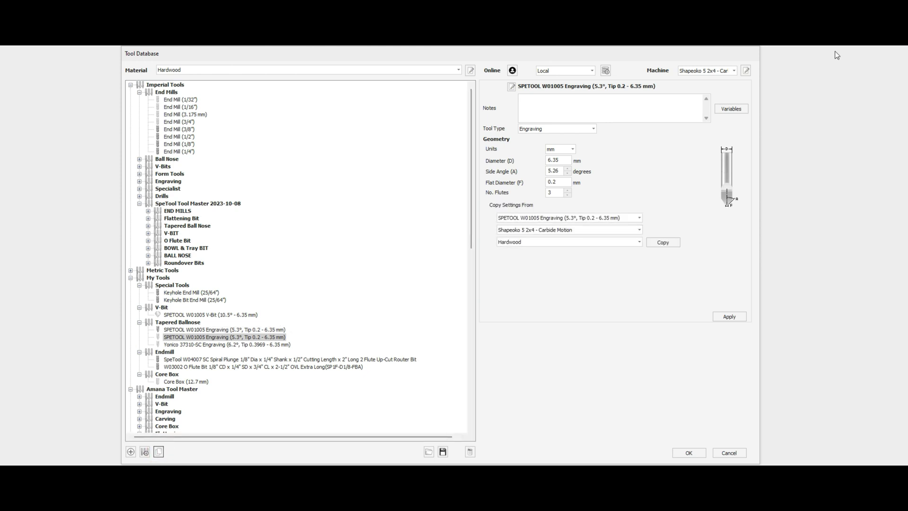
pyautogui.click(665, 243)
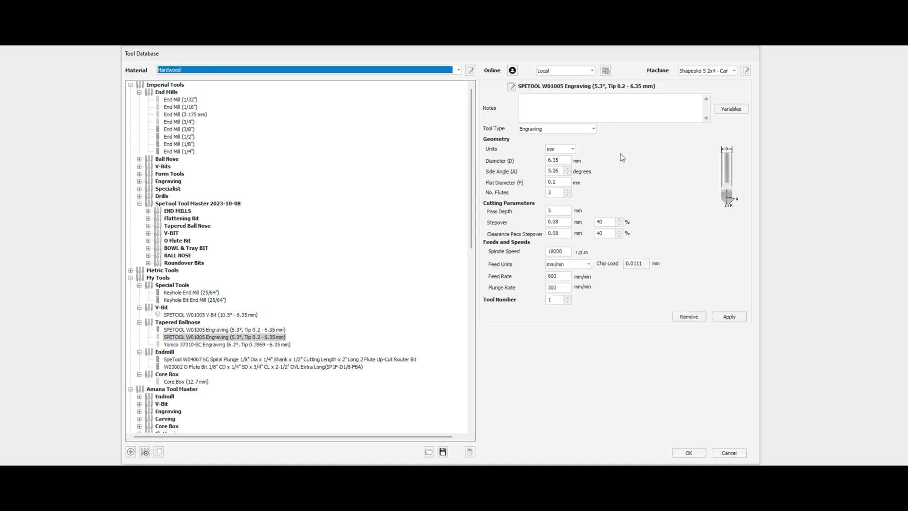
pyautogui.click(594, 129)
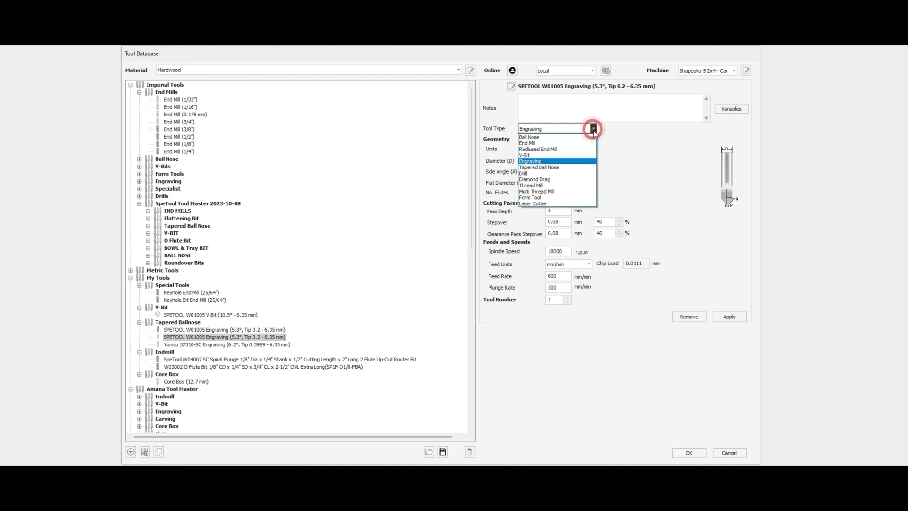
pyautogui.click(558, 156)
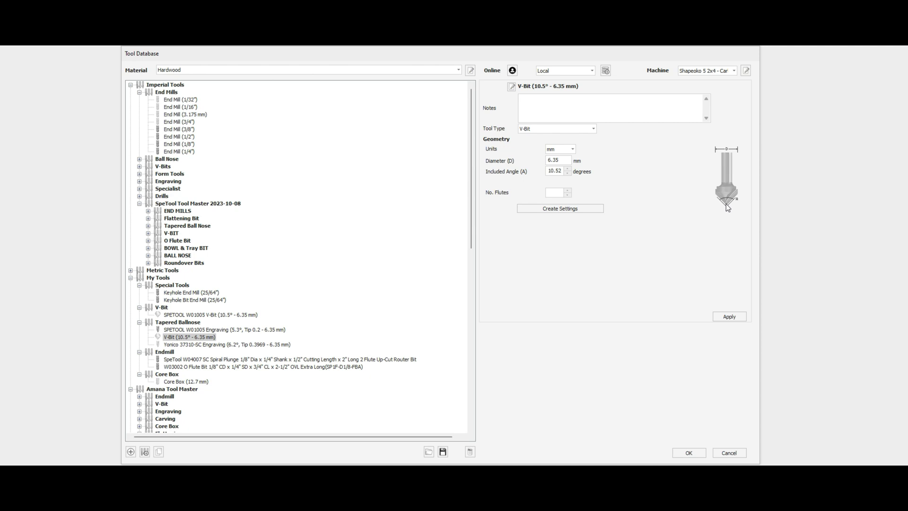
# - Give the new V-bit 2 flutes, create its cutting settings, and assign it tool number 3
pyautogui.click(567, 191)
pyautogui.click(570, 213)
pyautogui.click(569, 211)
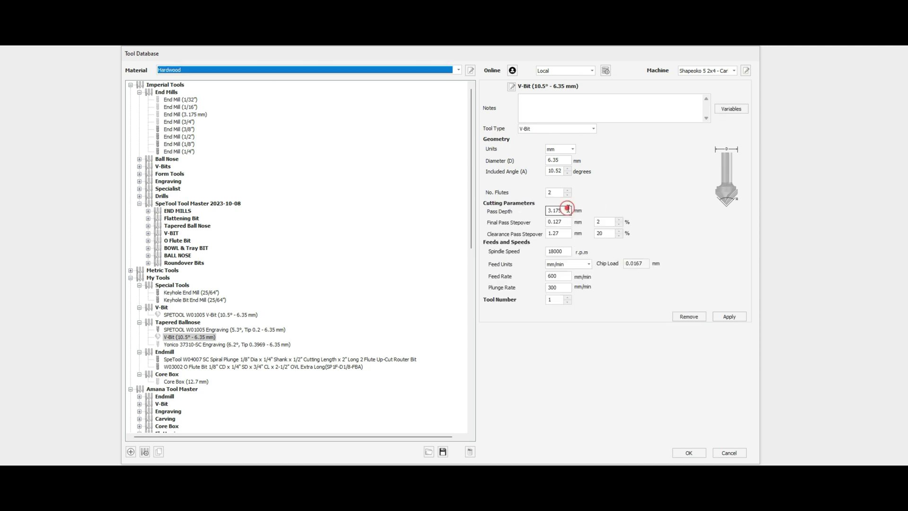
pyautogui.click(568, 297)
pyautogui.click(568, 298)
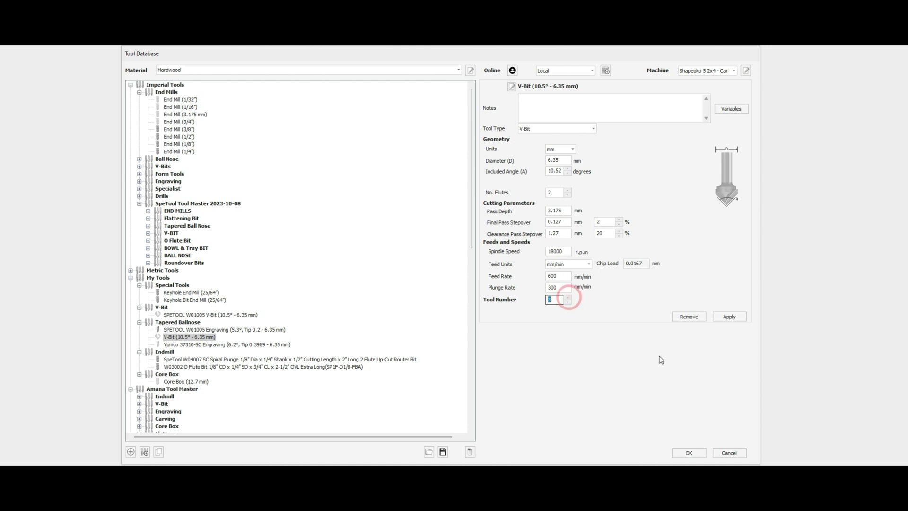
pyautogui.click(554, 301)
pyautogui.click(732, 316)
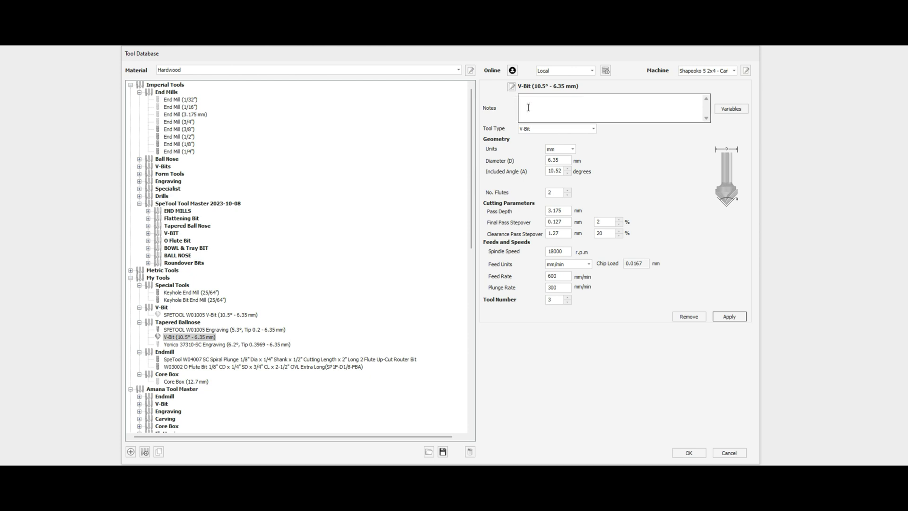
# - Add the prefix "SpeTool W01005" before the tool type in the new V-bit's name format
pyautogui.click(511, 86)
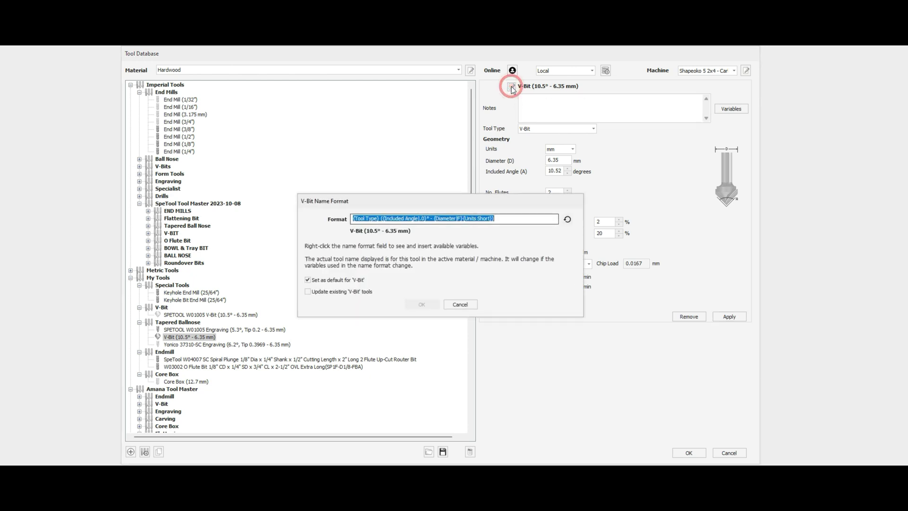
pyautogui.click(354, 218)
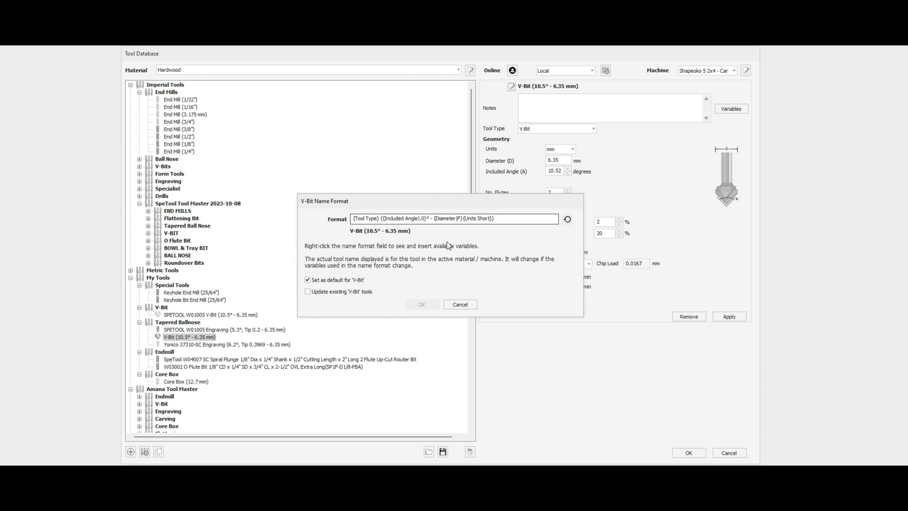
pyautogui.write('Sp')
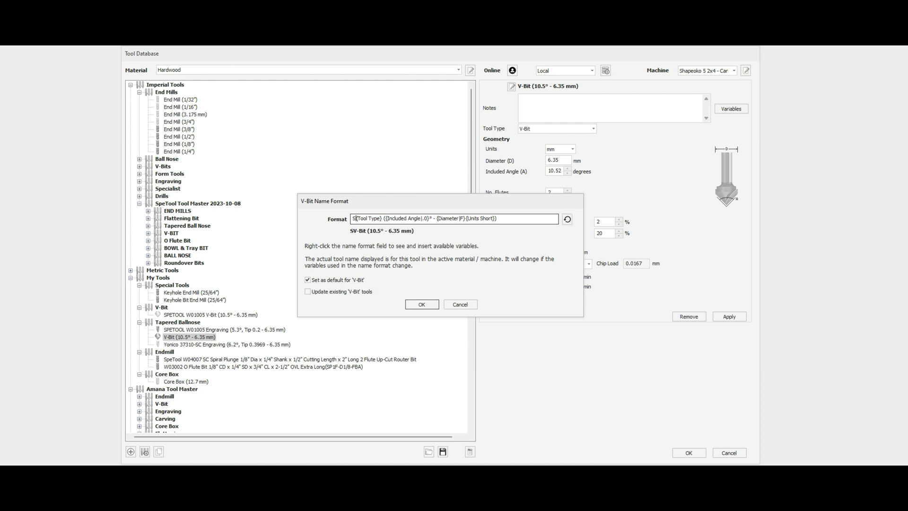
pyautogui.write('eTool')
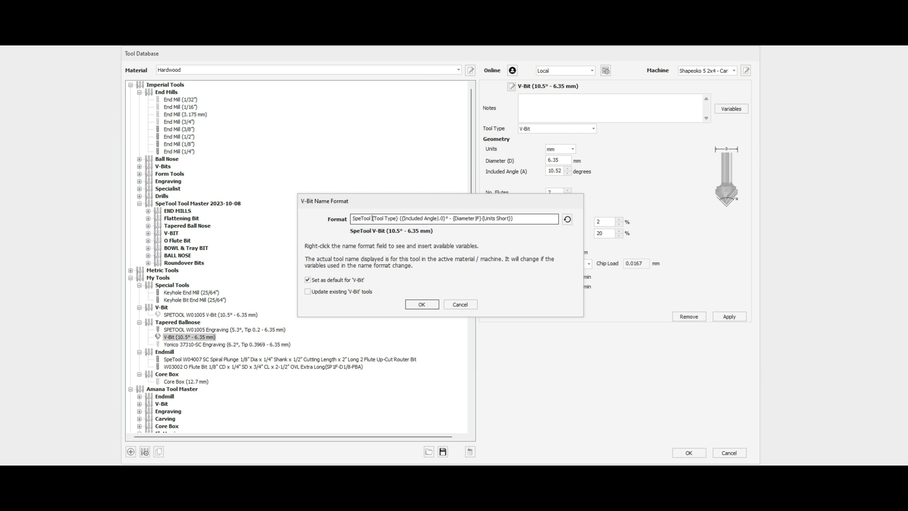
pyautogui.write('W')
pyautogui.write('0')
pyautogui.write('2006')
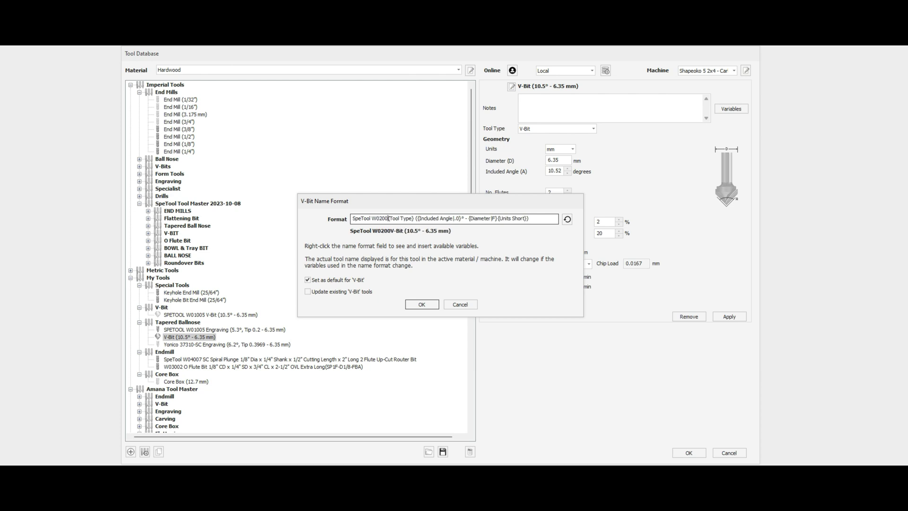
pyautogui.press('BackSpace')
pyautogui.press('BackSpace')
pyautogui.press('BackSpace')
pyautogui.press('BackSpace')
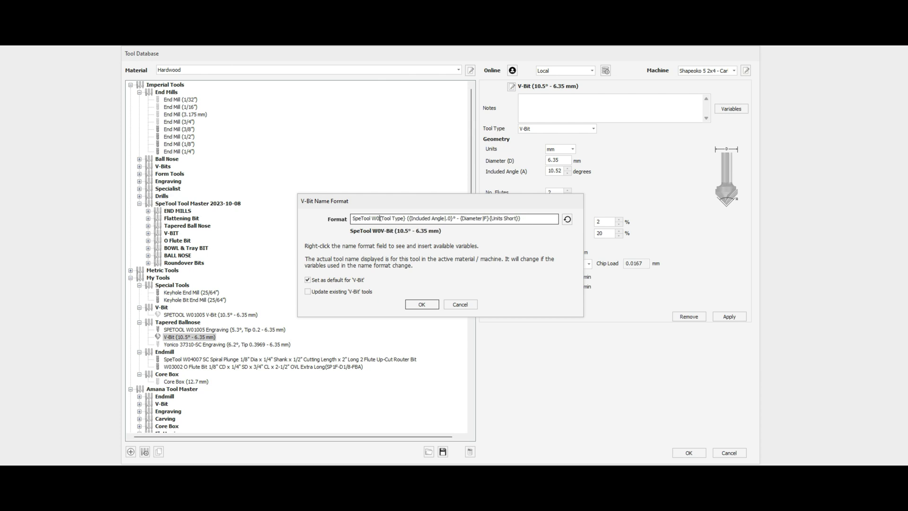
pyautogui.write('100')
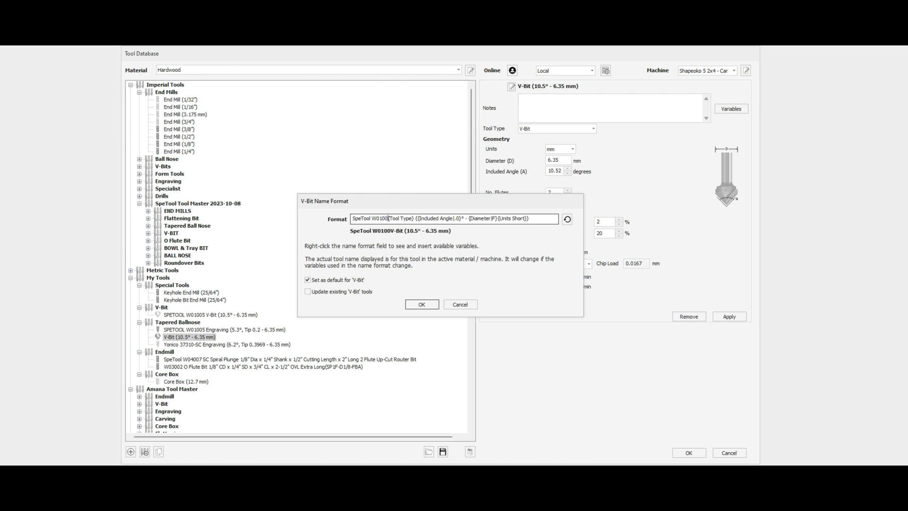
pyautogui.write('5')
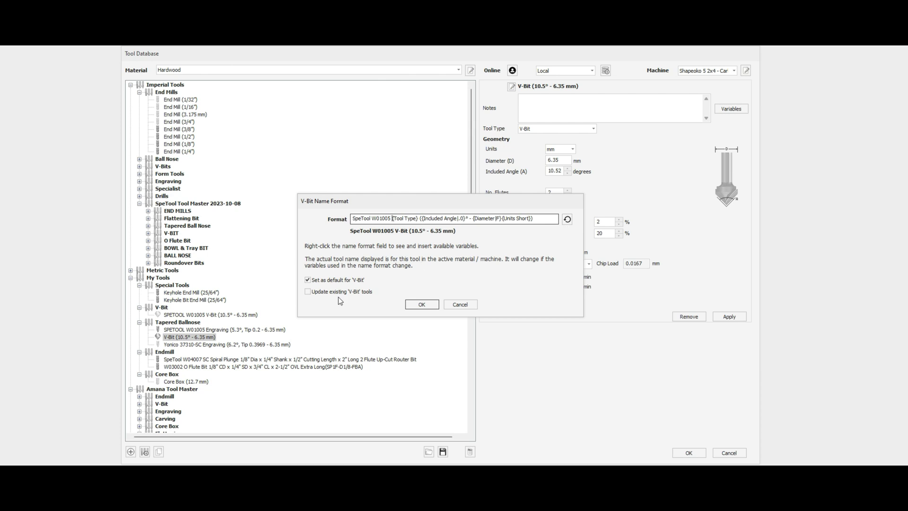
# - Turn off using this name format as the V-Bit default and apply the new name to the tool
pyautogui.click(307, 281)
pyautogui.moveTo(352, 219); pyautogui.dragTo(393, 222)
pyautogui.click(427, 306)
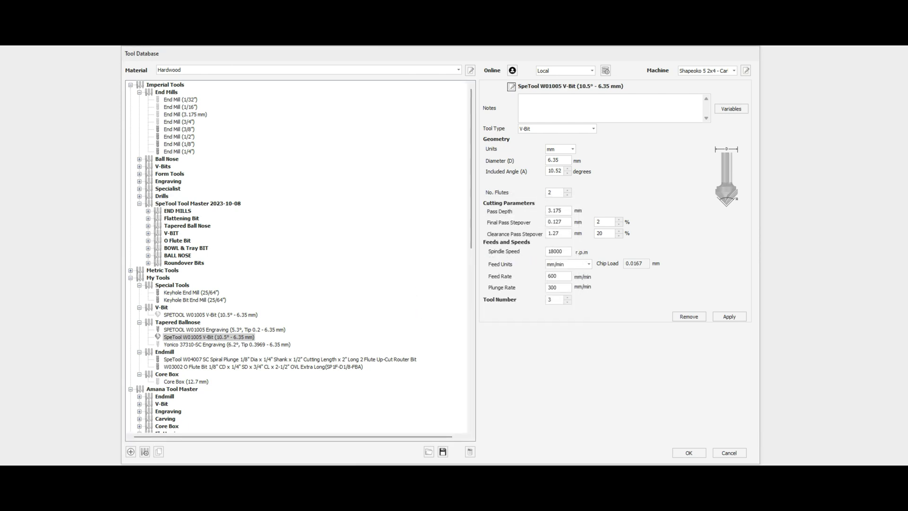
pyautogui.click(734, 318)
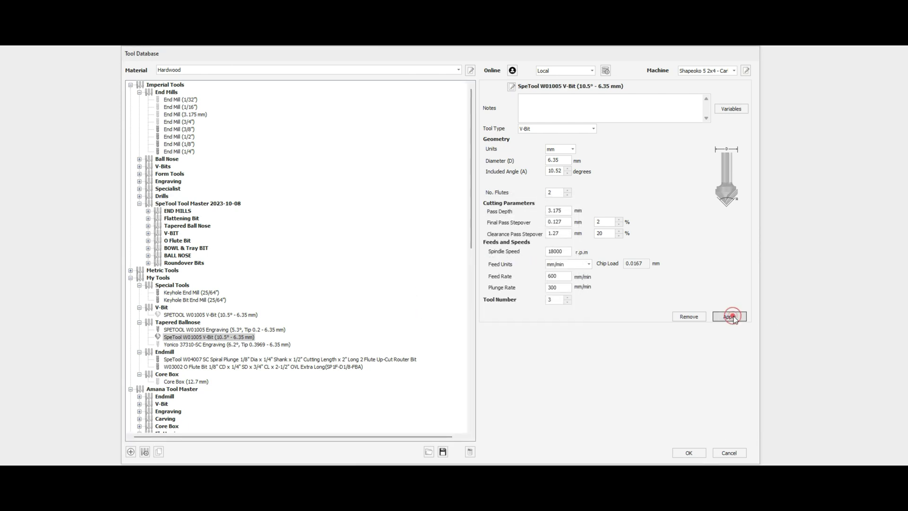
# - Move the new SpeTool W01005 V-bit into the V-Bit group under My Tools and accept the tool database changes
pyautogui.click(215, 331)
pyautogui.moveTo(210, 337); pyautogui.dragTo(165, 310)
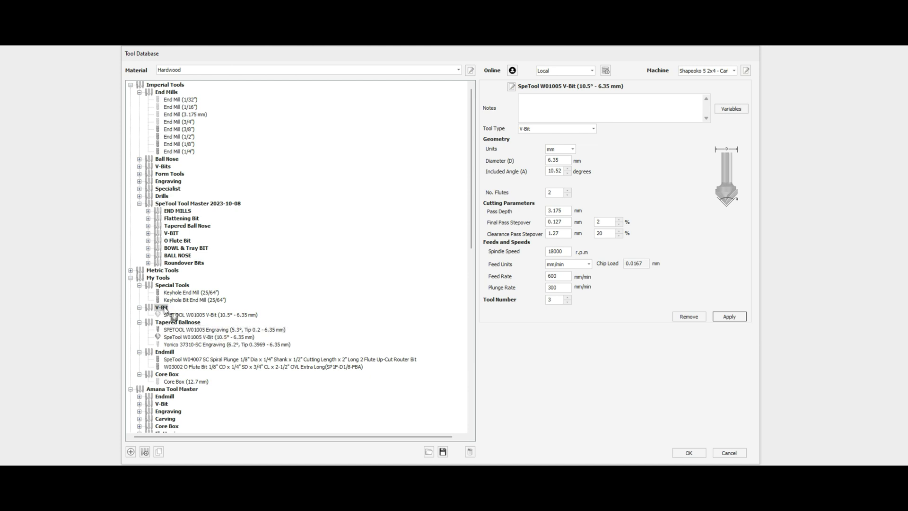
pyautogui.moveTo(165, 310); pyautogui.dragTo(165, 310)
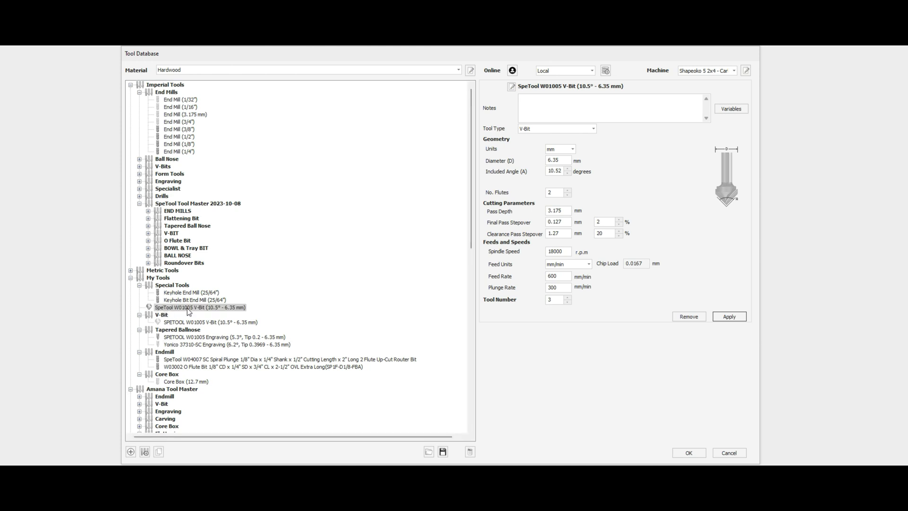
pyautogui.moveTo(187, 311); pyautogui.dragTo(191, 316)
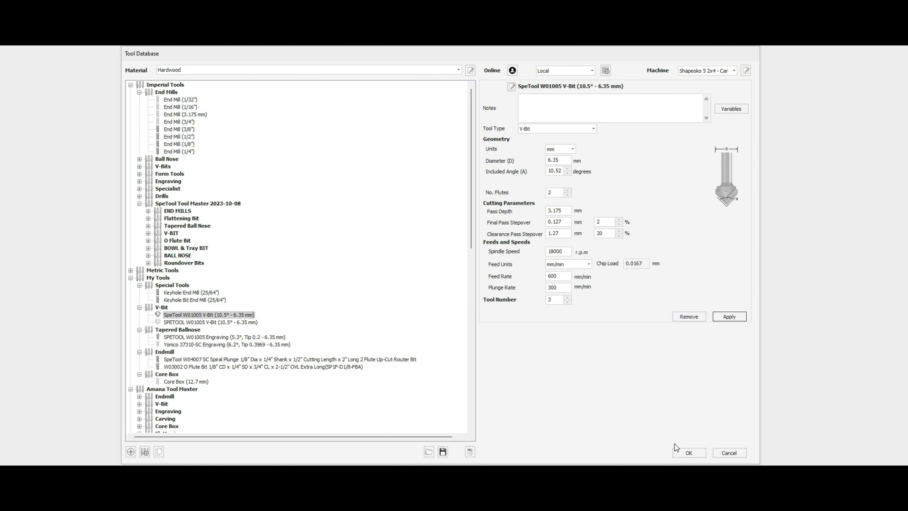
pyautogui.click(690, 454)
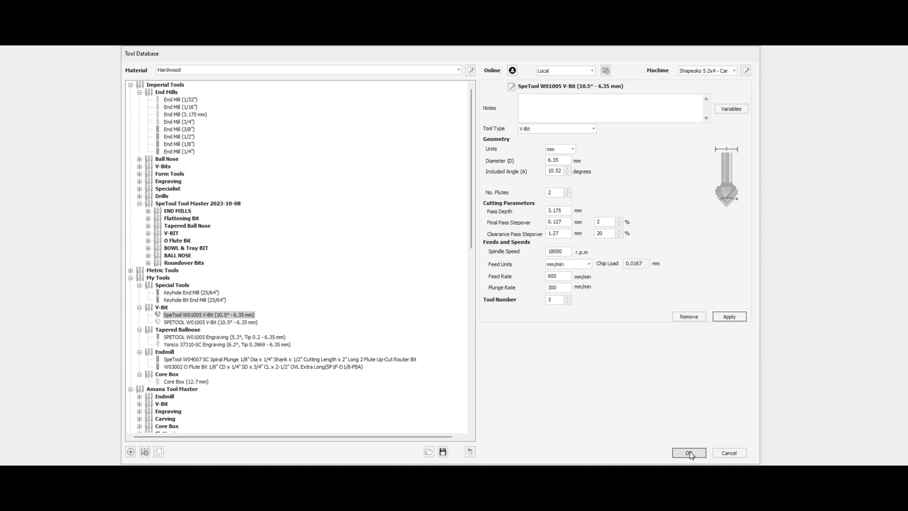